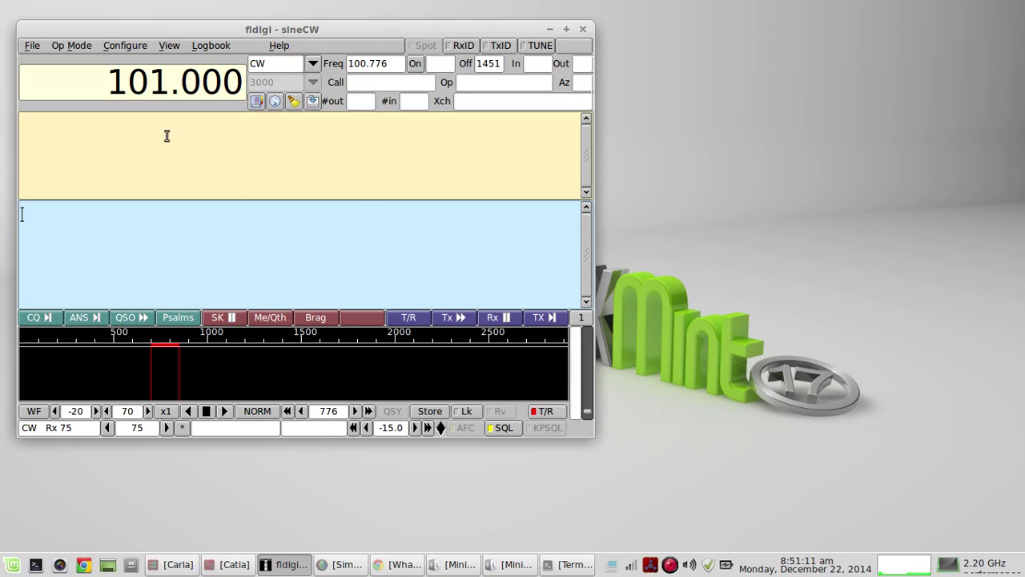
# Open the CW modem's Timing and QSK settings in the fldigi configuration.
pyautogui.click(133, 46)
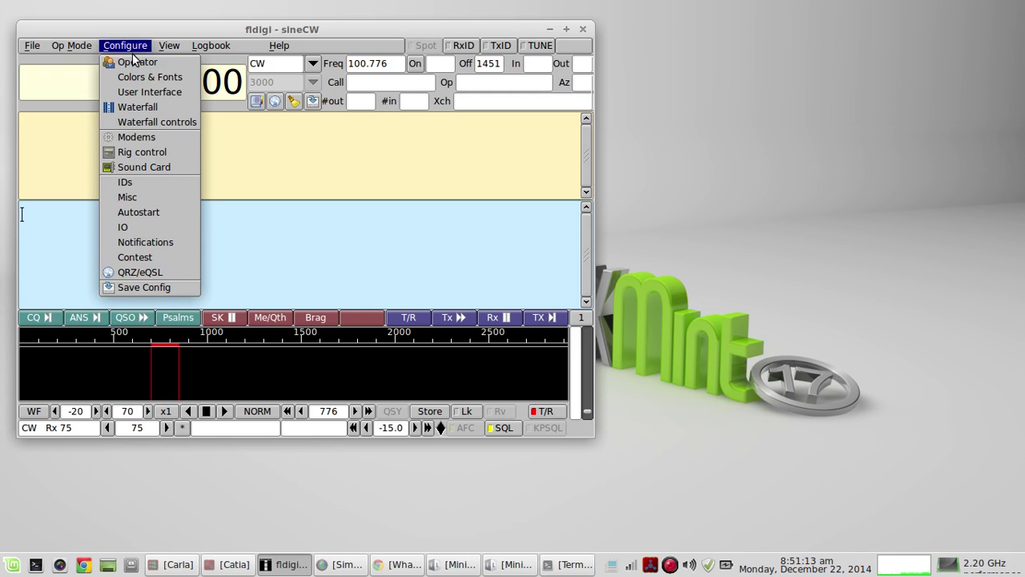
pyautogui.click(149, 136)
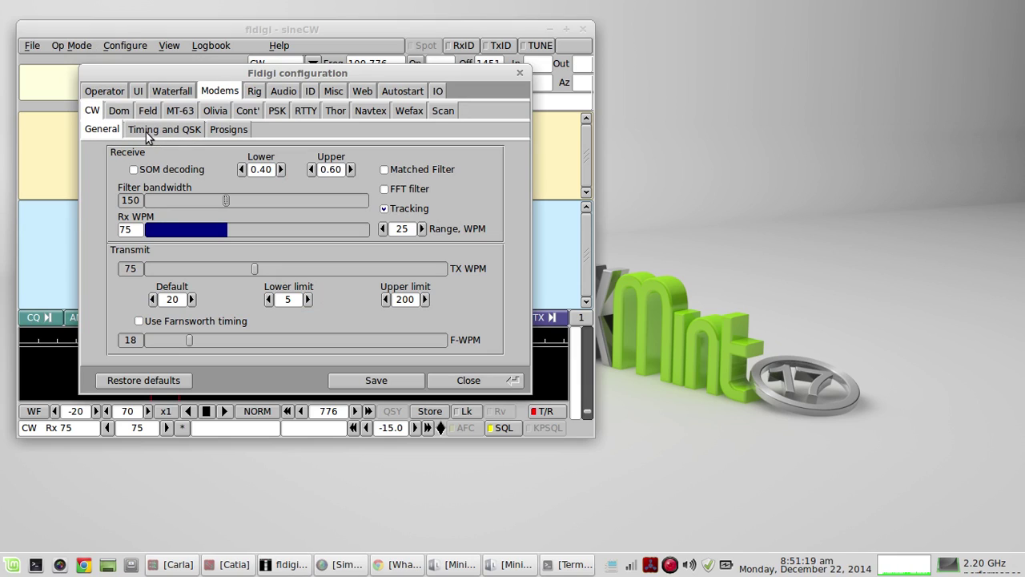
pyautogui.click(151, 133)
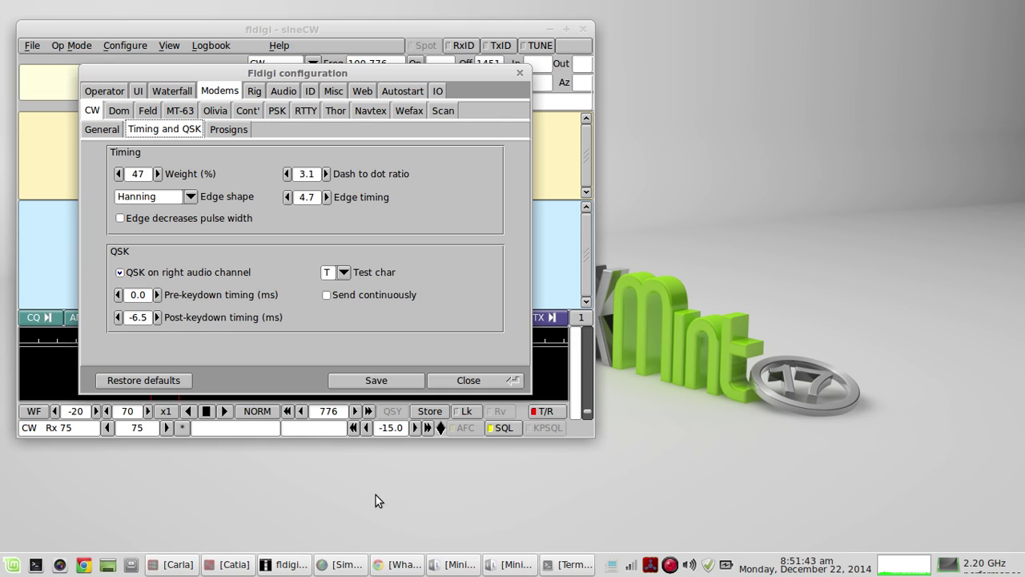
# Switch to Chrome to review the forum topic's sound card keying circuits, and return to fldigi with its configuration window moved clear of the main window.
pyautogui.click(395, 565)
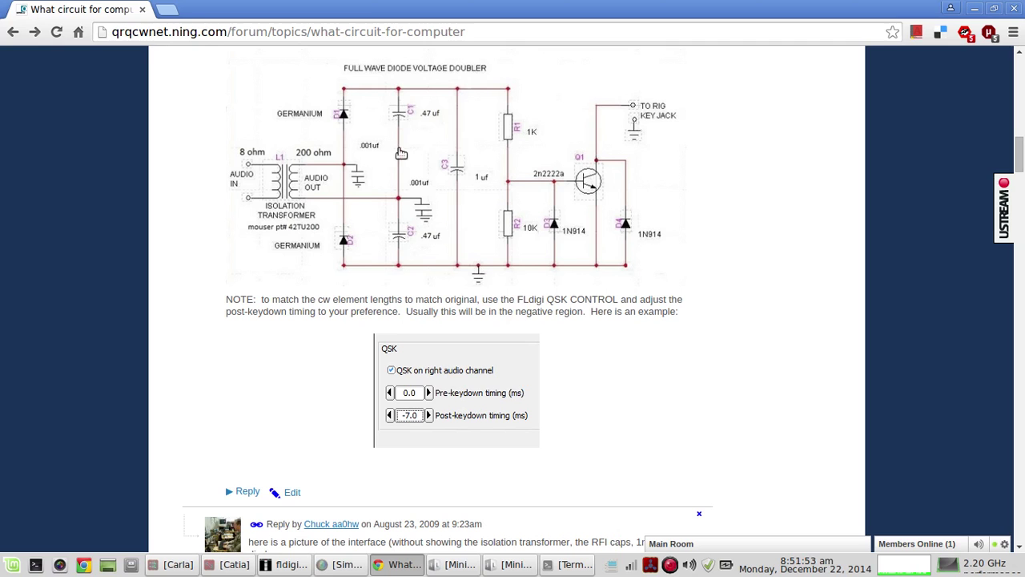
pyautogui.scroll(-5, 454, 216)
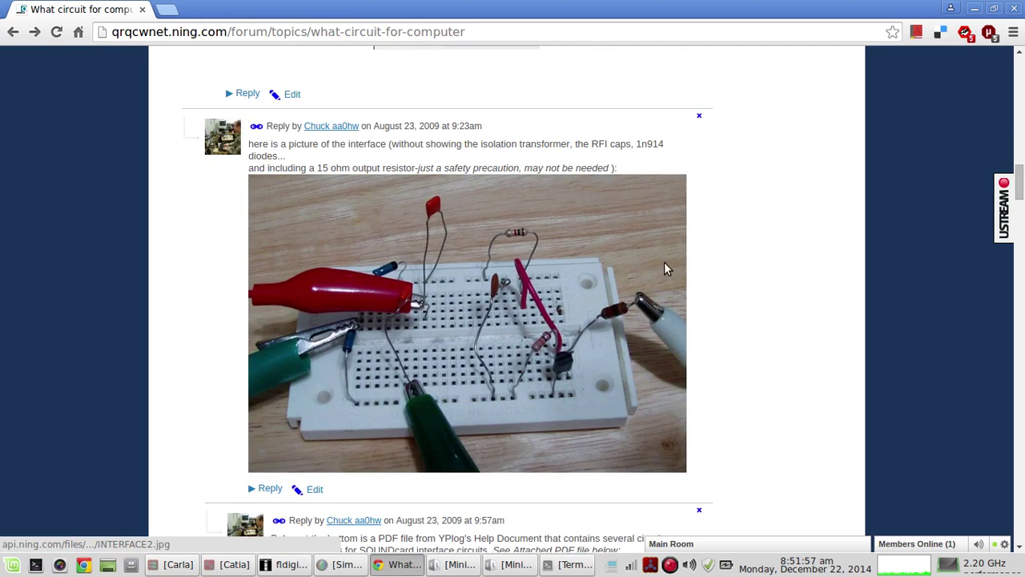
pyautogui.scroll(-10, 734, 251)
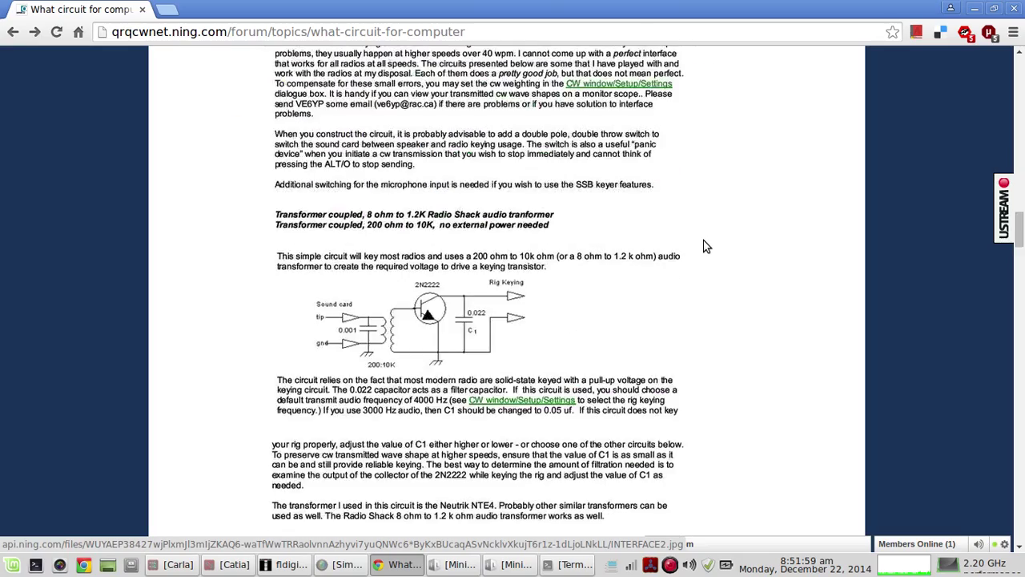
pyautogui.scroll(-5, 705, 247)
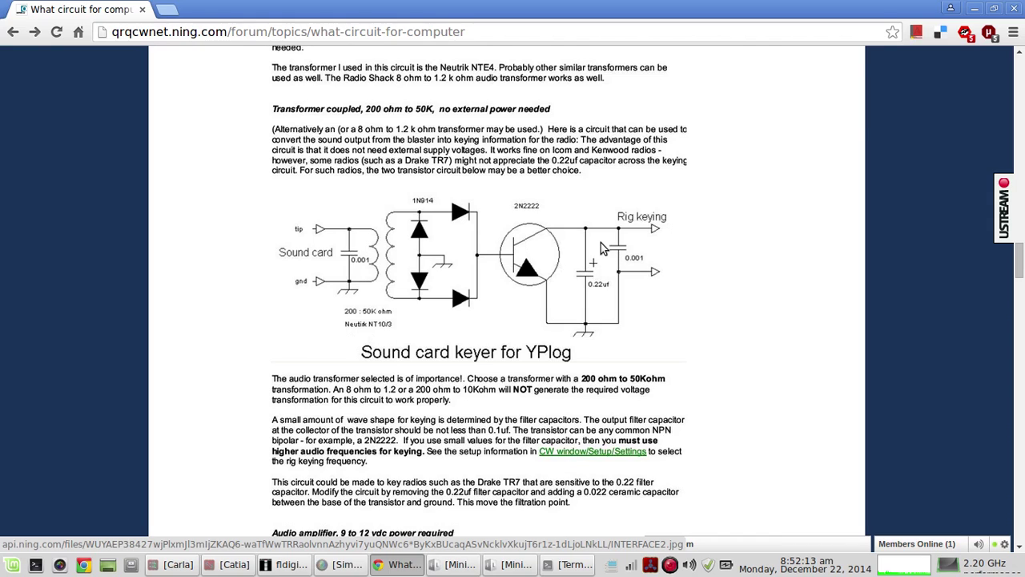
pyautogui.click(975, 10)
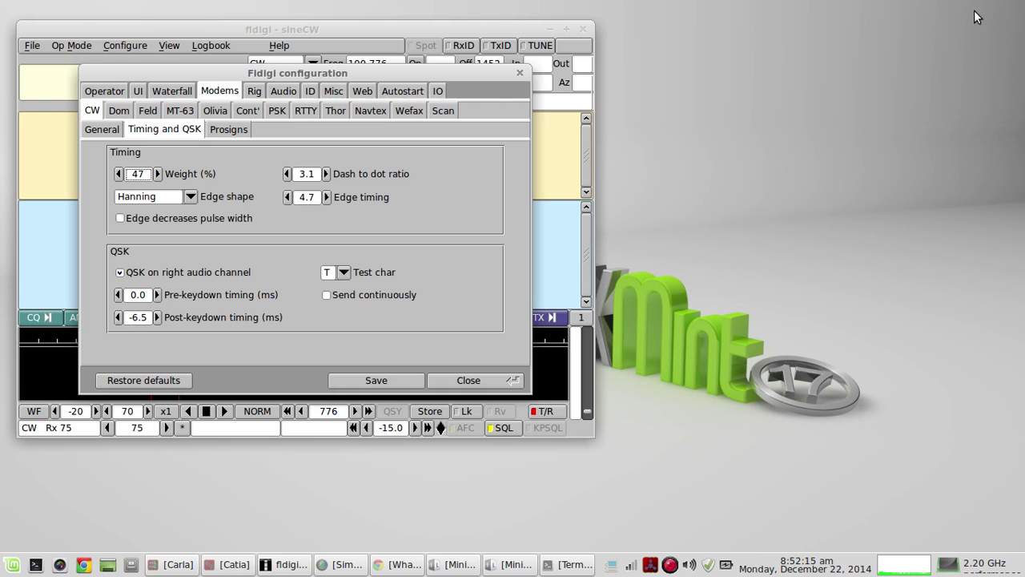
pyautogui.moveTo(358, 74); pyautogui.dragTo(751, 200)
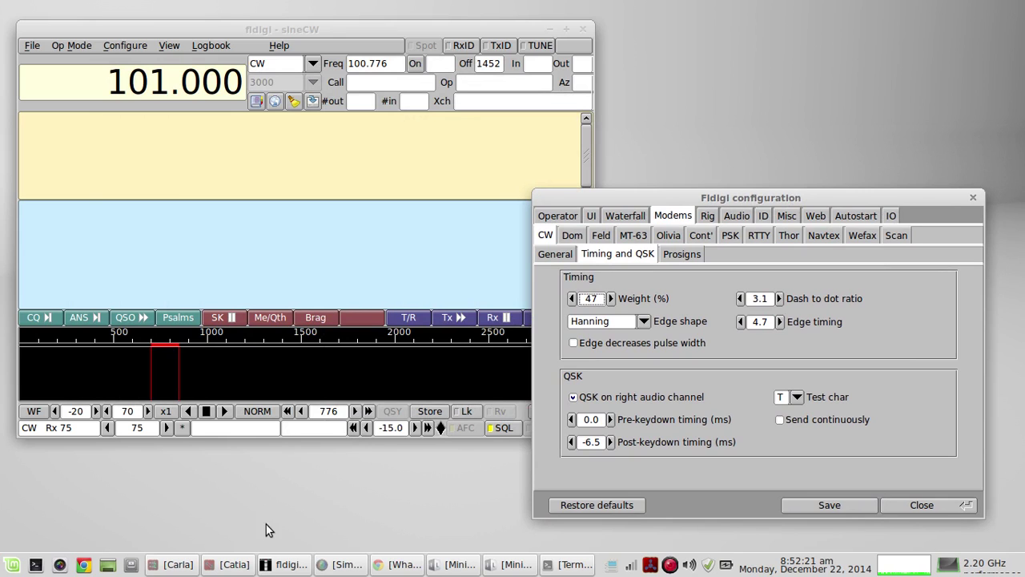
# Examine the MiniHost Modular audio-to-MIDI graph and the audio routing in Carla's patchbay.
pyautogui.click(451, 569)
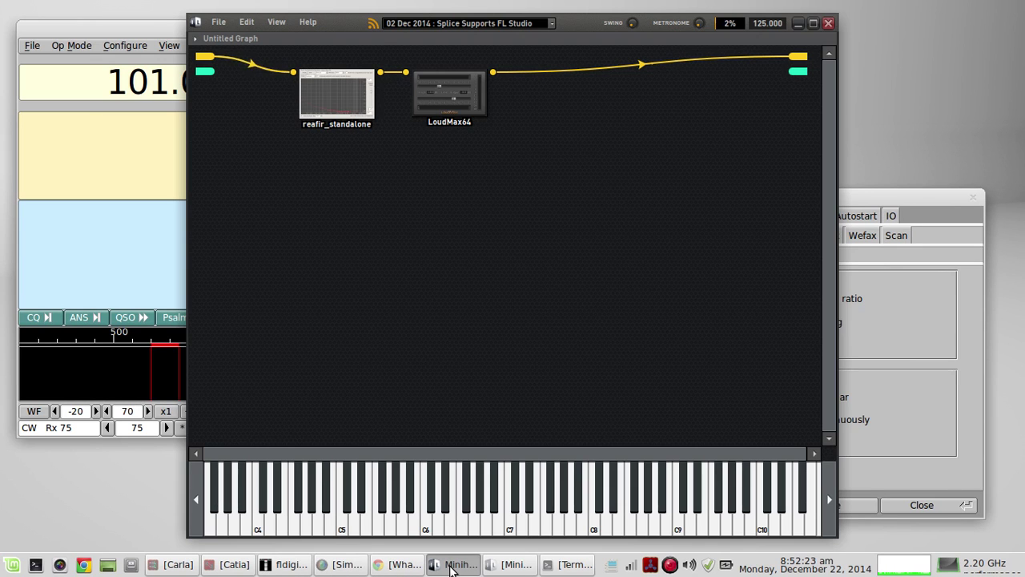
pyautogui.click(505, 566)
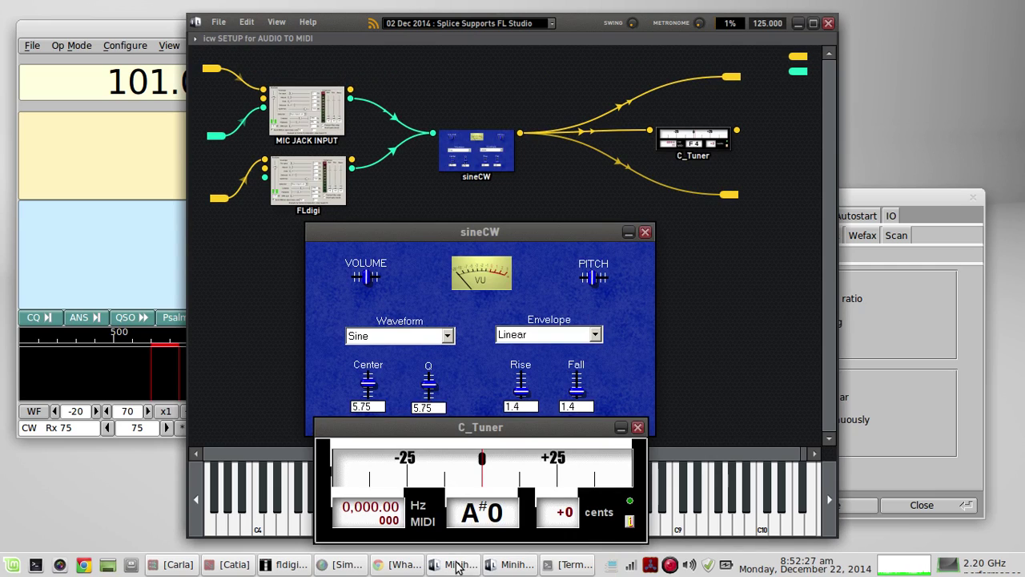
pyautogui.click(176, 565)
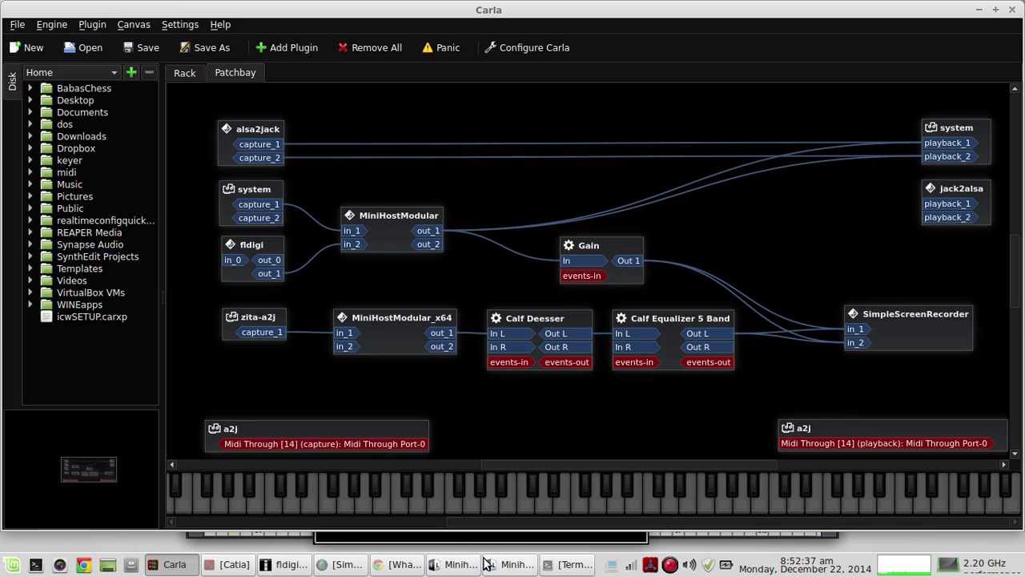
# Inspect the FLdigi ReaGate module's gate and MIDI note settings in MiniHost Modular, and the sineCW output connections.
pyautogui.click(512, 565)
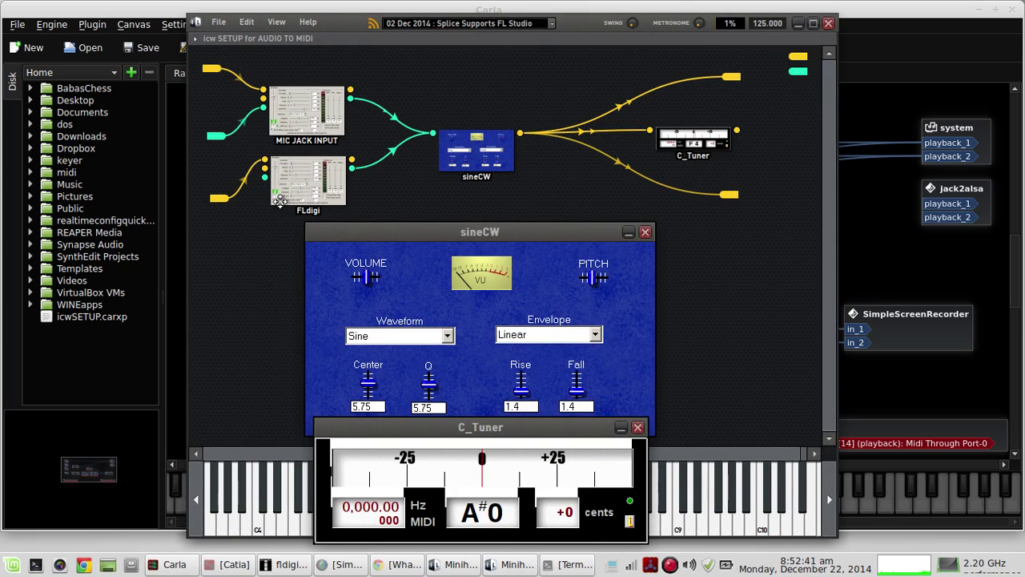
pyautogui.doubleClick(299, 183)
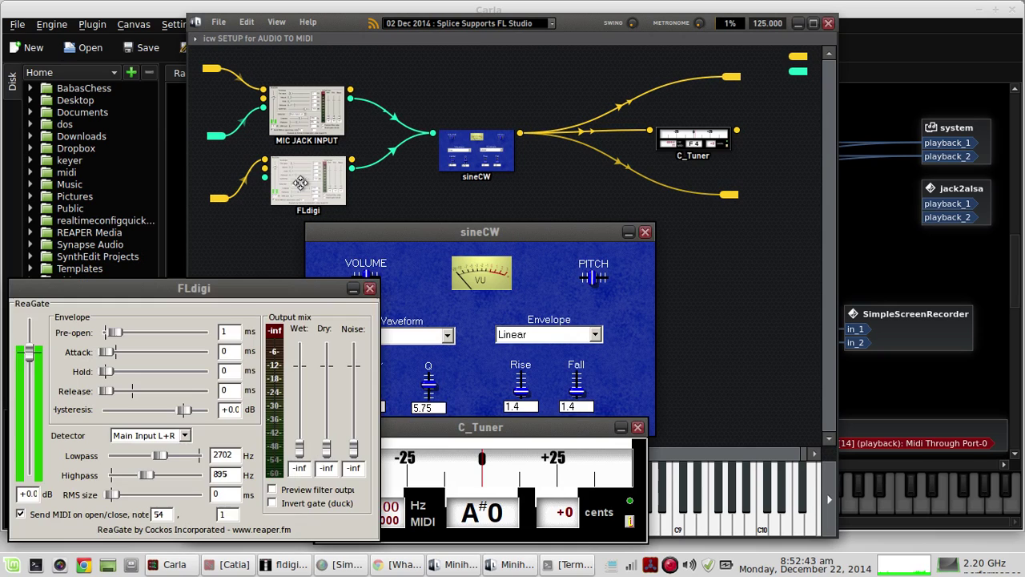
pyautogui.moveTo(274, 289); pyautogui.dragTo(339, 234)
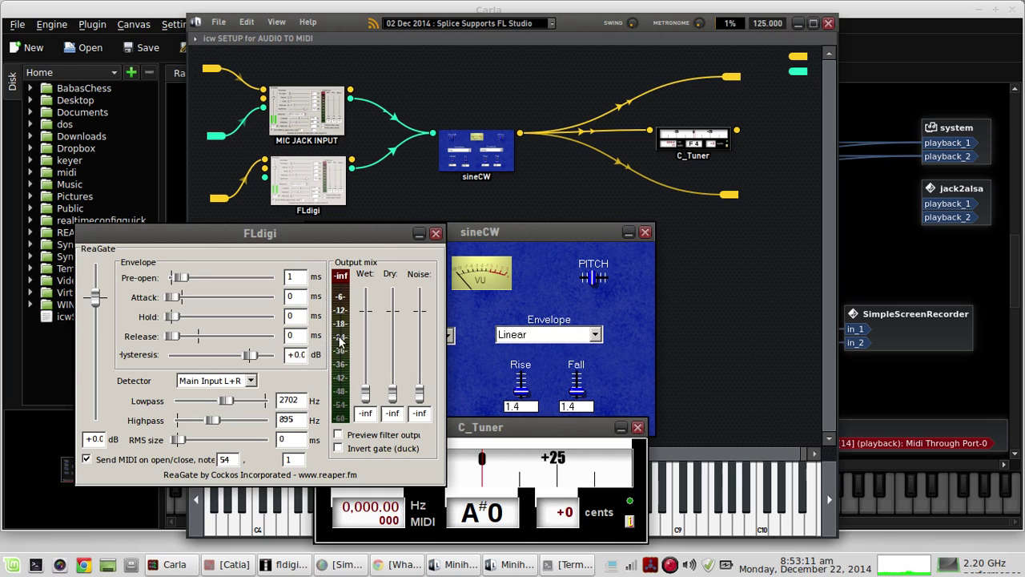
pyautogui.click(435, 234)
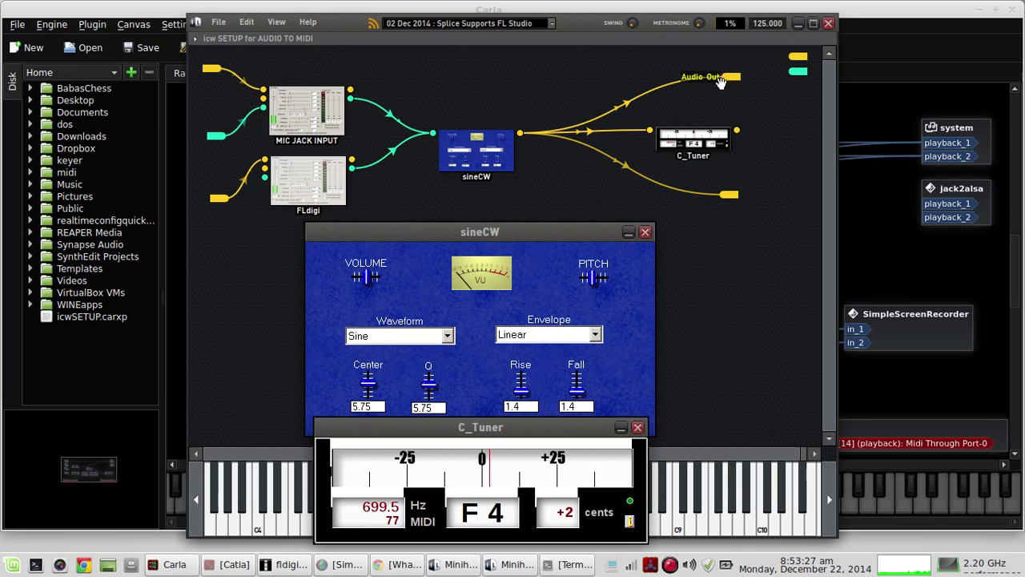
pyautogui.click(584, 132)
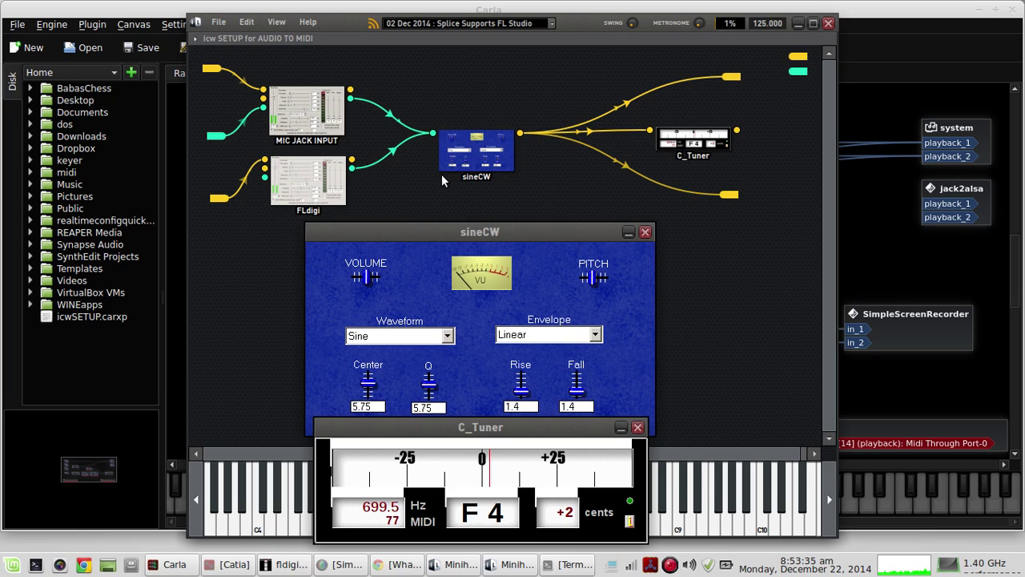
# Minimize the MiniHost Modular and Carla windows and reposition the fldigi configuration window beside the main window.
pyautogui.click(799, 24)
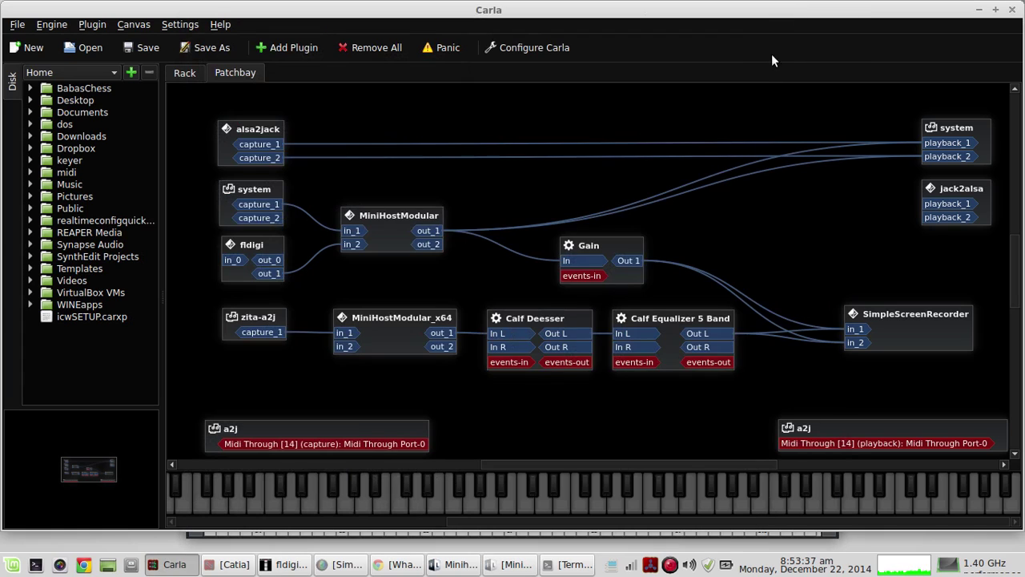
pyautogui.click(979, 9)
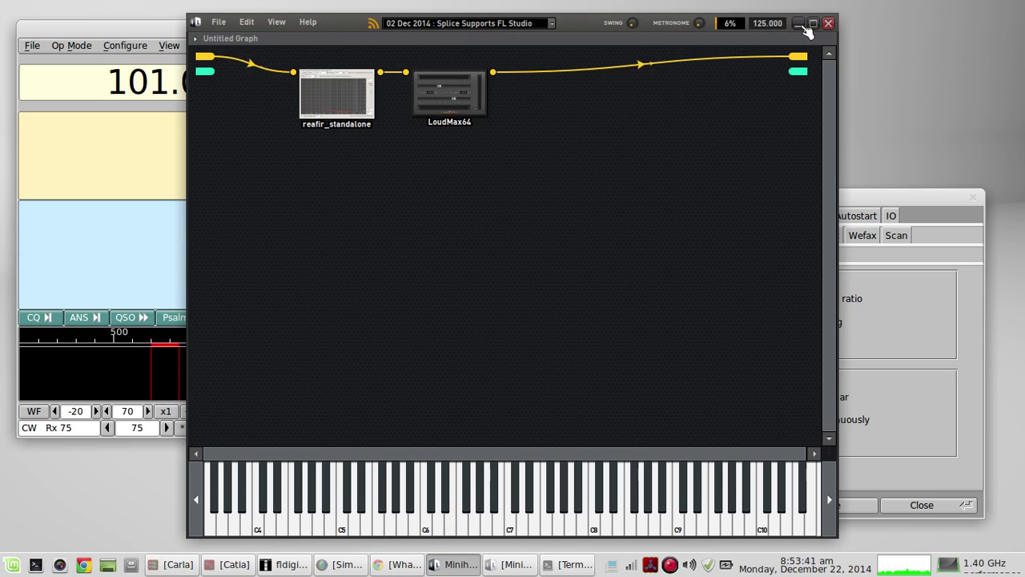
pyautogui.click(800, 25)
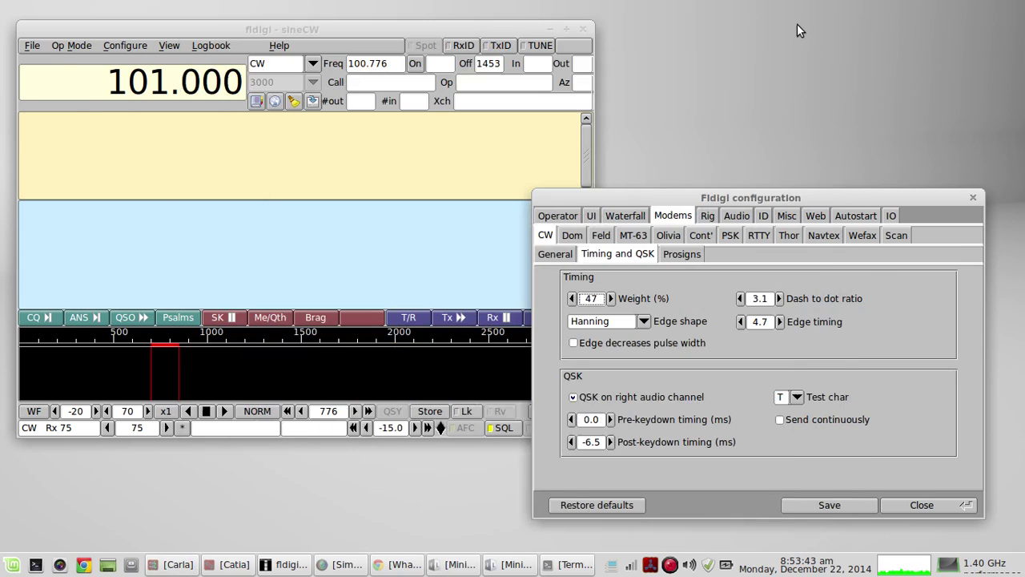
pyautogui.moveTo(715, 197); pyautogui.dragTo(699, 101)
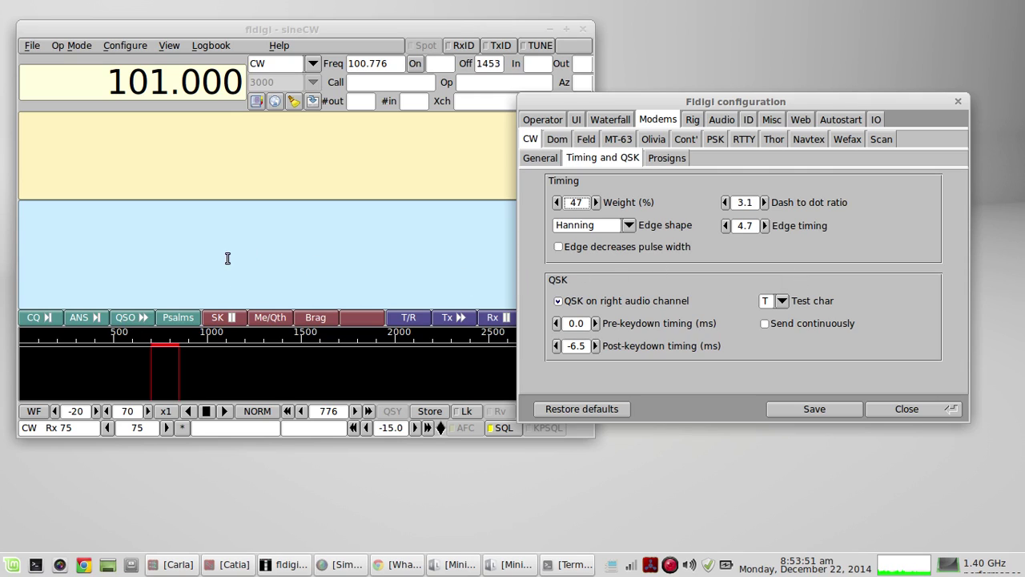
# Insert the text file tom.txt from the Documents folder into fldigi's transmit text.
pyautogui.rightClick(203, 246)
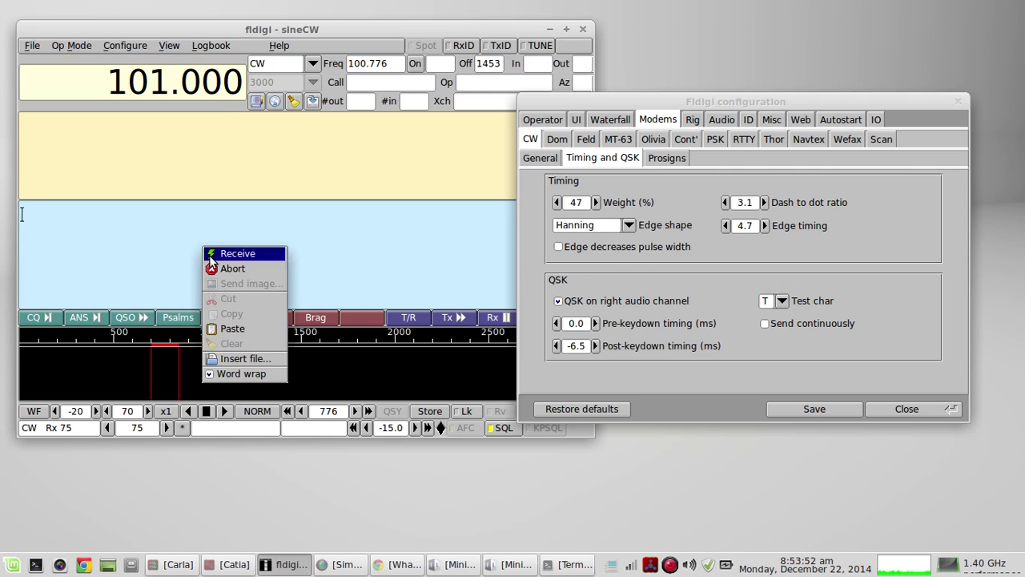
pyautogui.click(243, 358)
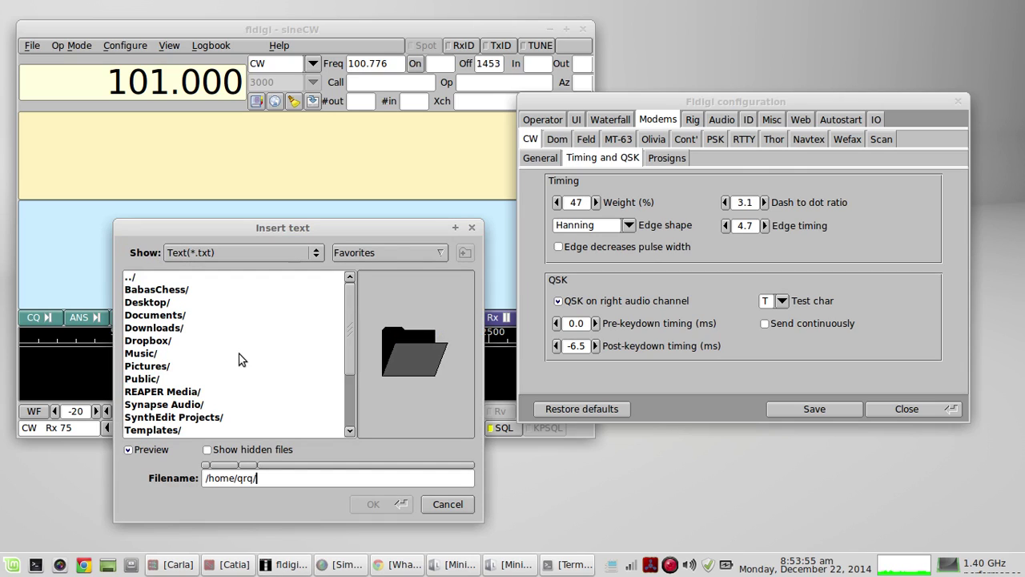
pyautogui.doubleClick(162, 318)
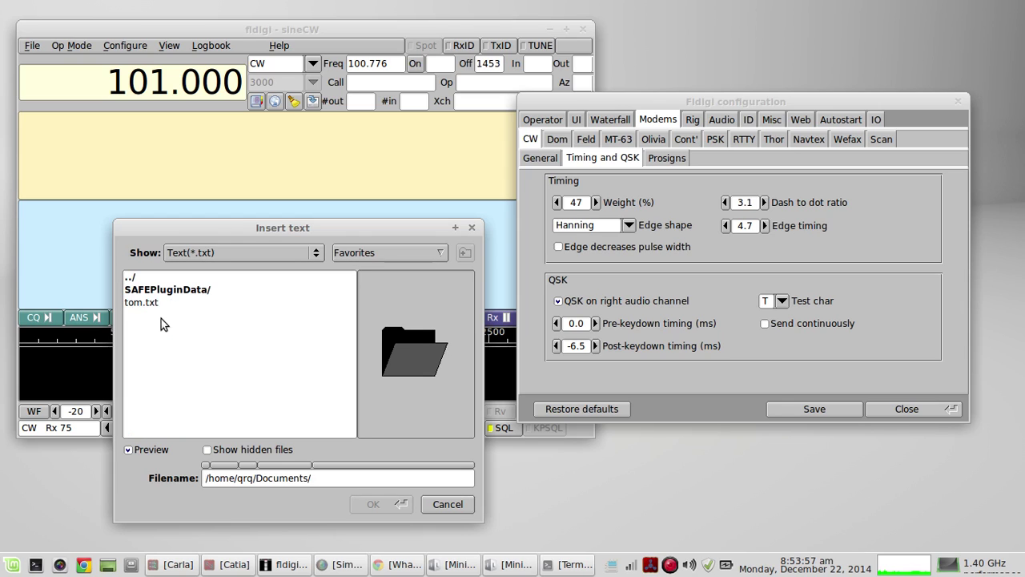
pyautogui.click(148, 305)
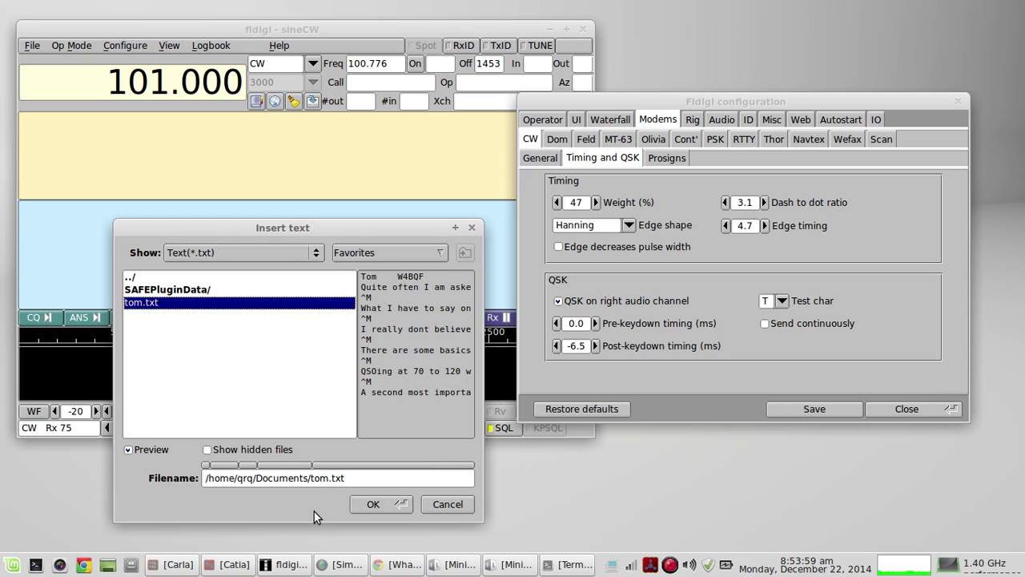
pyautogui.click(361, 507)
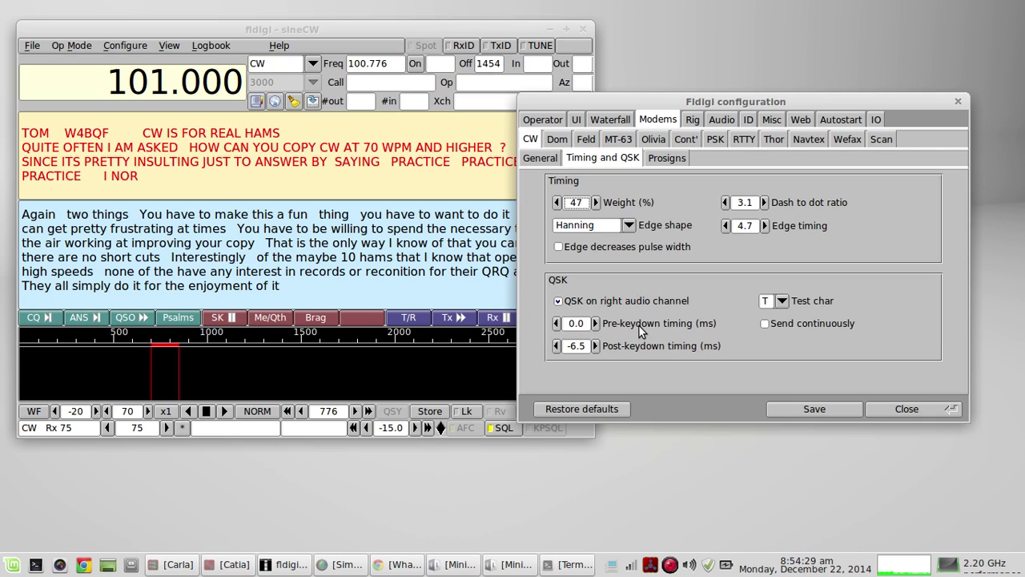
# Lower the QSK post-keydown timing to -20.0 ms during transmission.
pyautogui.click(558, 346)
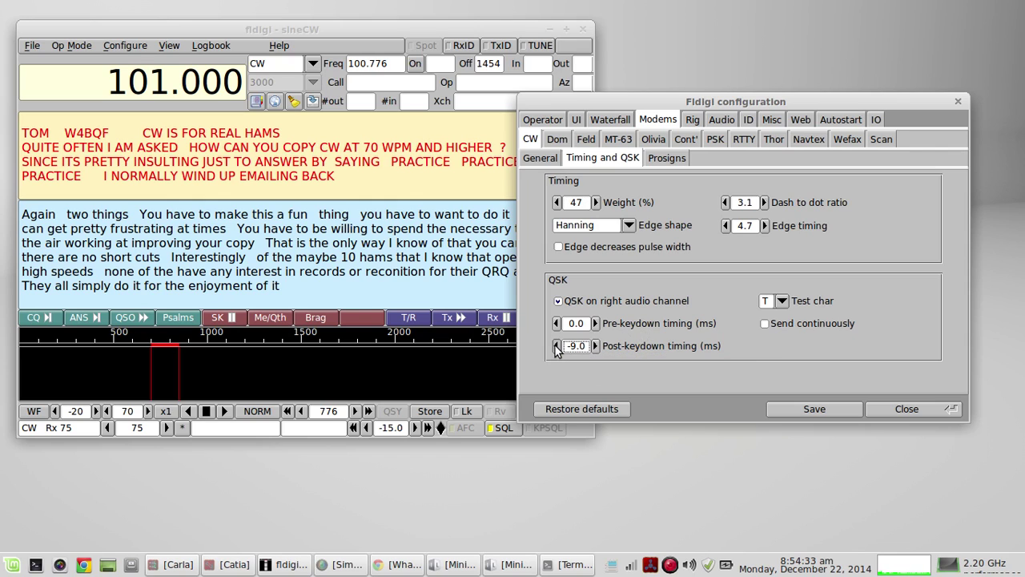
pyautogui.click(558, 346)
pyautogui.click(558, 346)
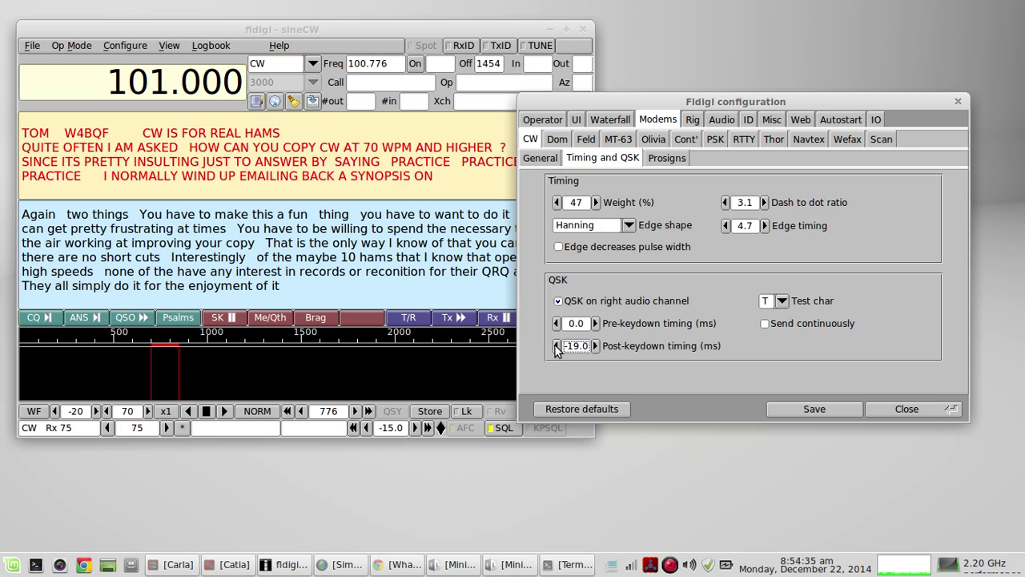
pyautogui.click(554, 353)
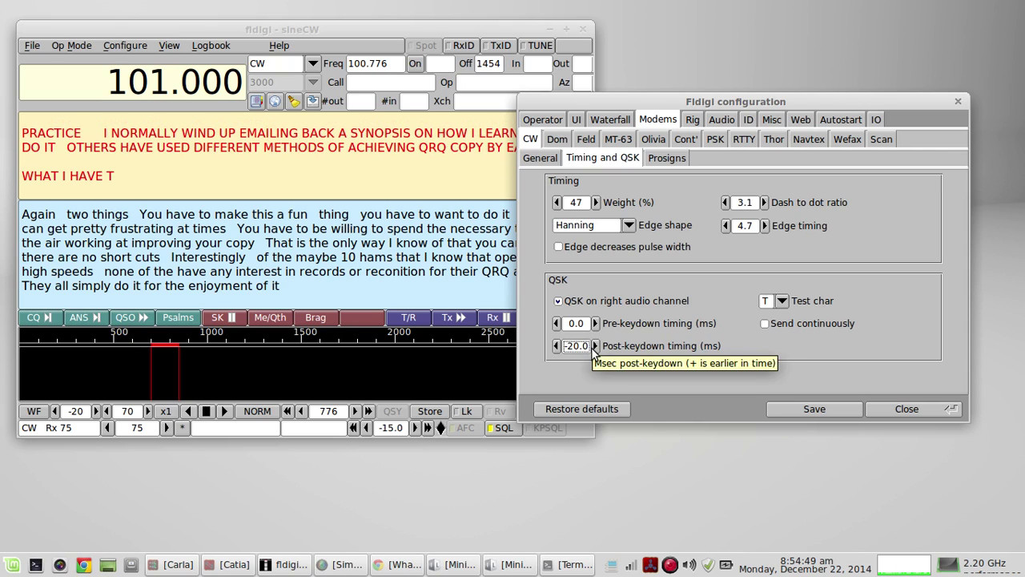
# Raise the QSK post-keydown timing to 5.0 ms during transmission.
pyautogui.click(594, 346)
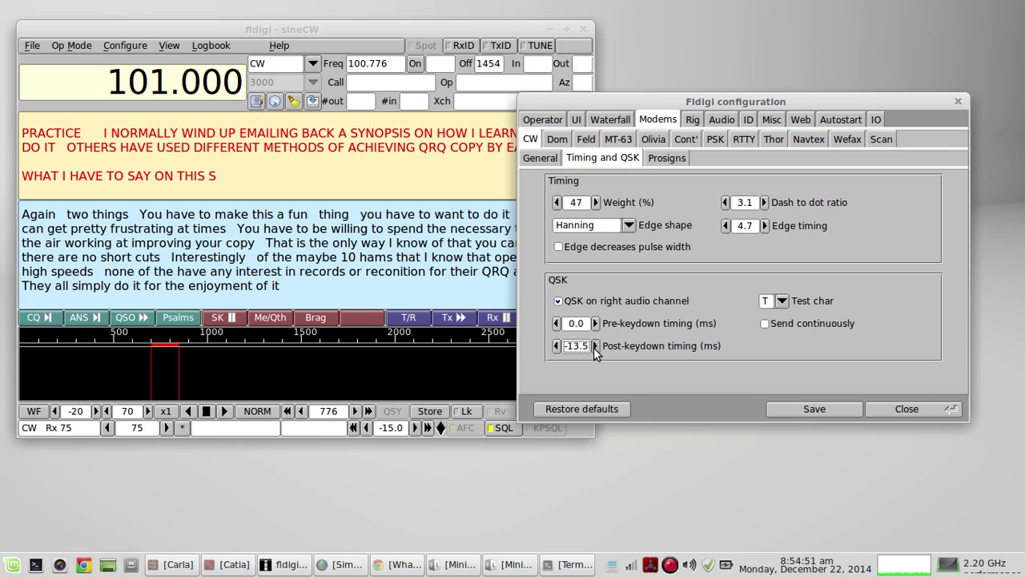
pyautogui.click(594, 346)
pyautogui.click(594, 347)
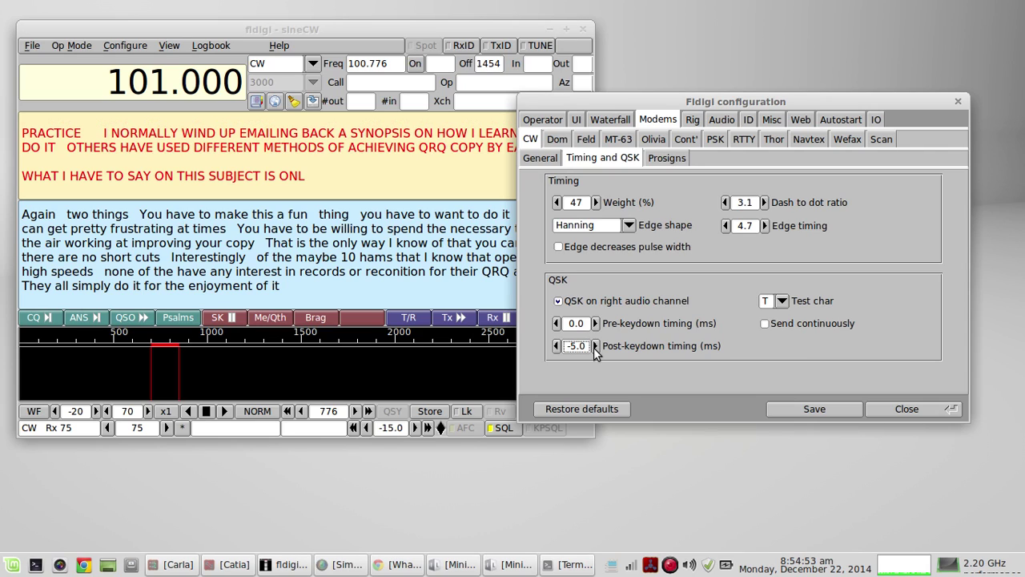
pyautogui.click(594, 346)
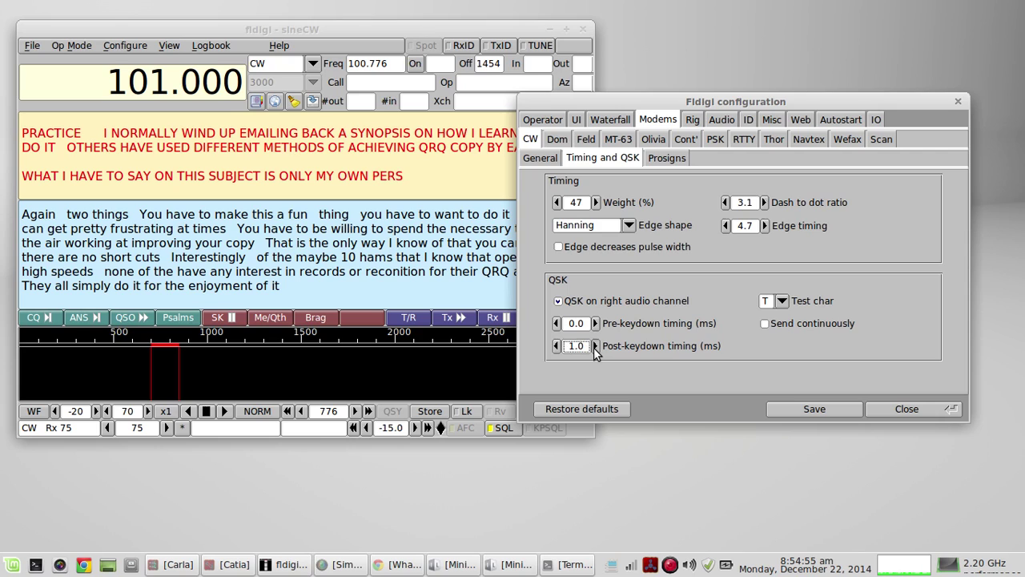
# Bring the QSK post-keydown timing back down to -4.5 ms.
pyautogui.click(557, 347)
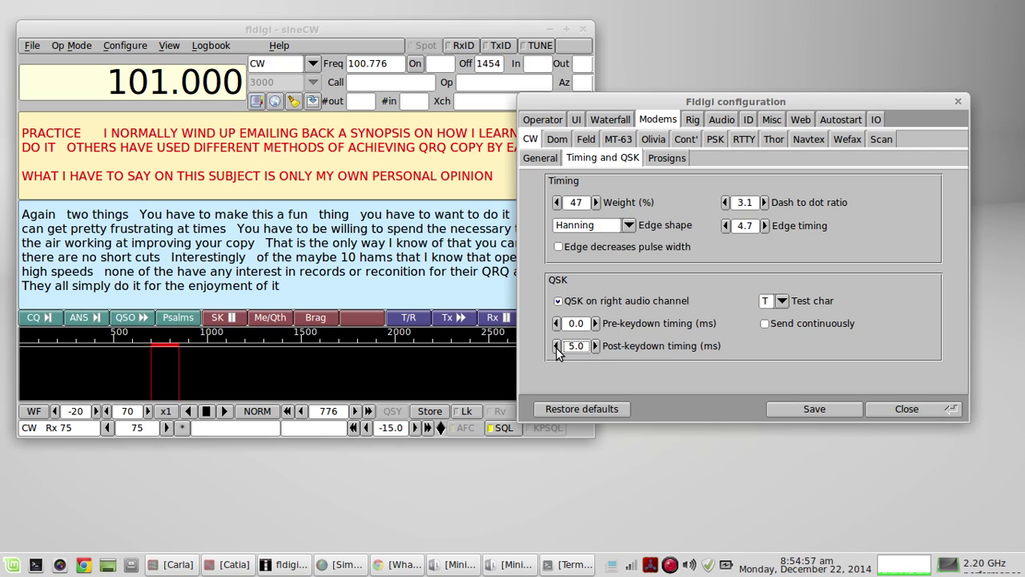
pyautogui.click(557, 346)
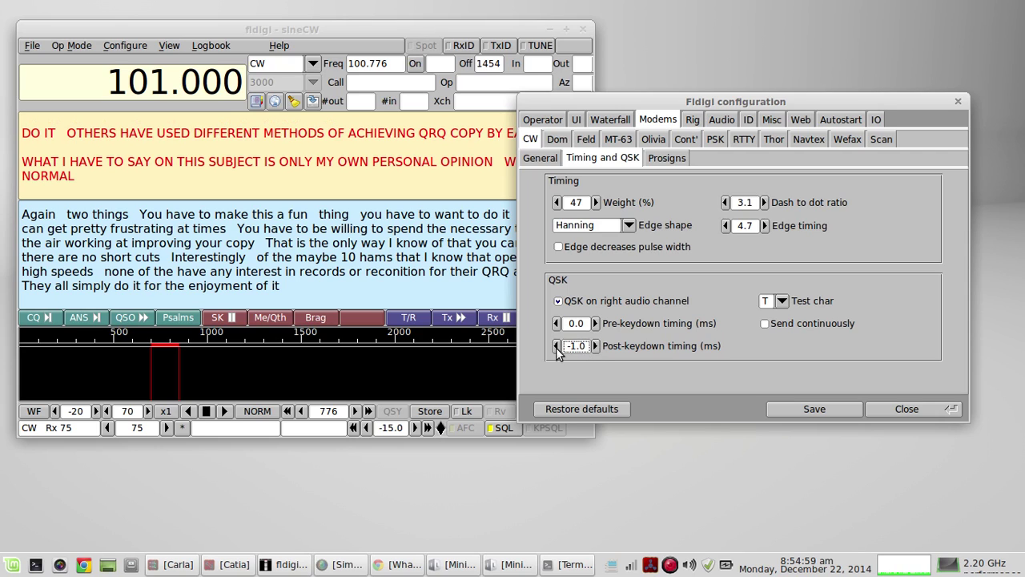
pyautogui.click(557, 346)
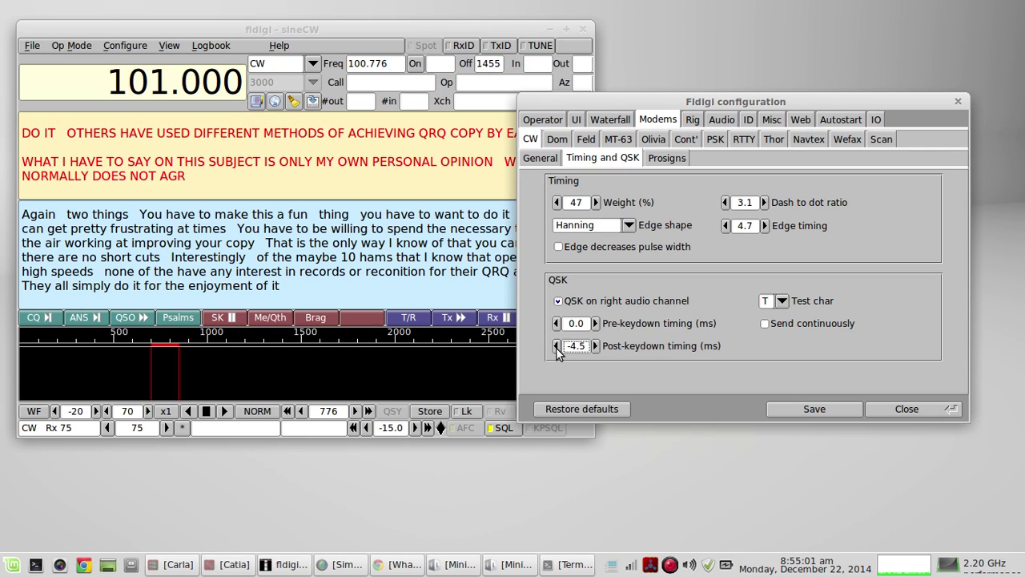
# Set the QSK post-keydown timing to -5.0 ms during transmission.
pyautogui.click(556, 346)
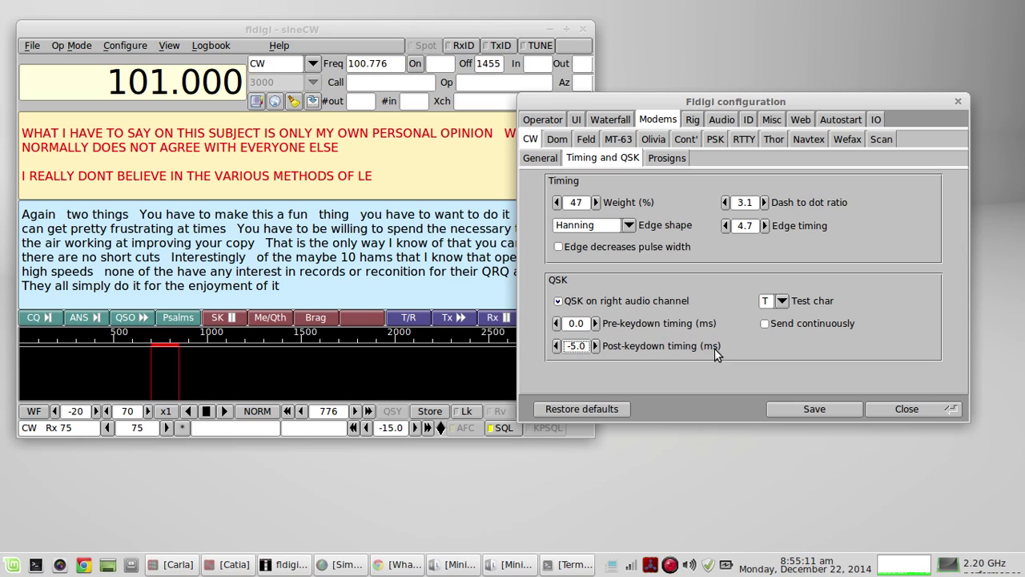
pyautogui.click(595, 345)
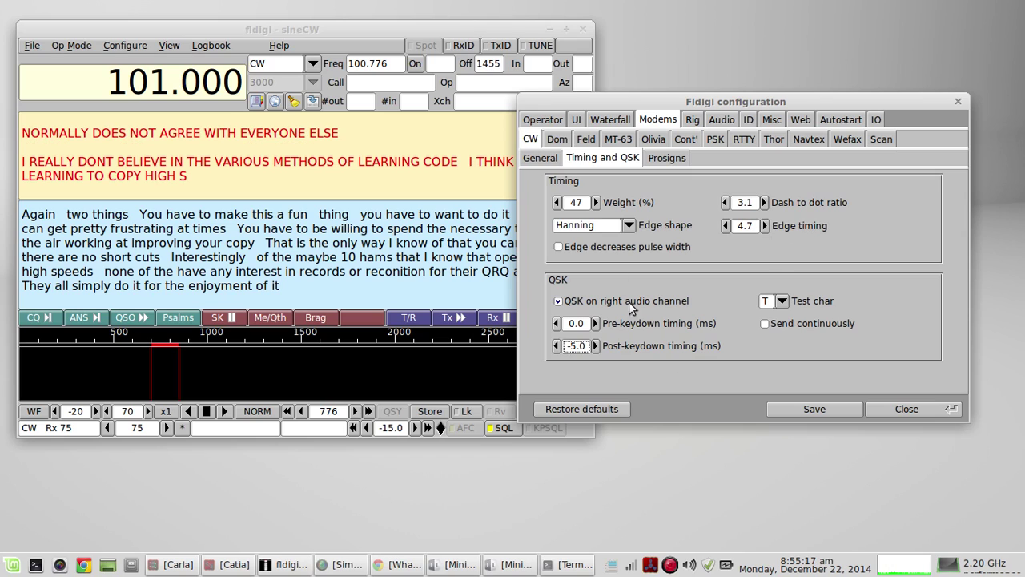
# Lower the CW edge timing to 0.0 to hear its effect, and bring it back up to 4.6.
pyautogui.click(726, 226)
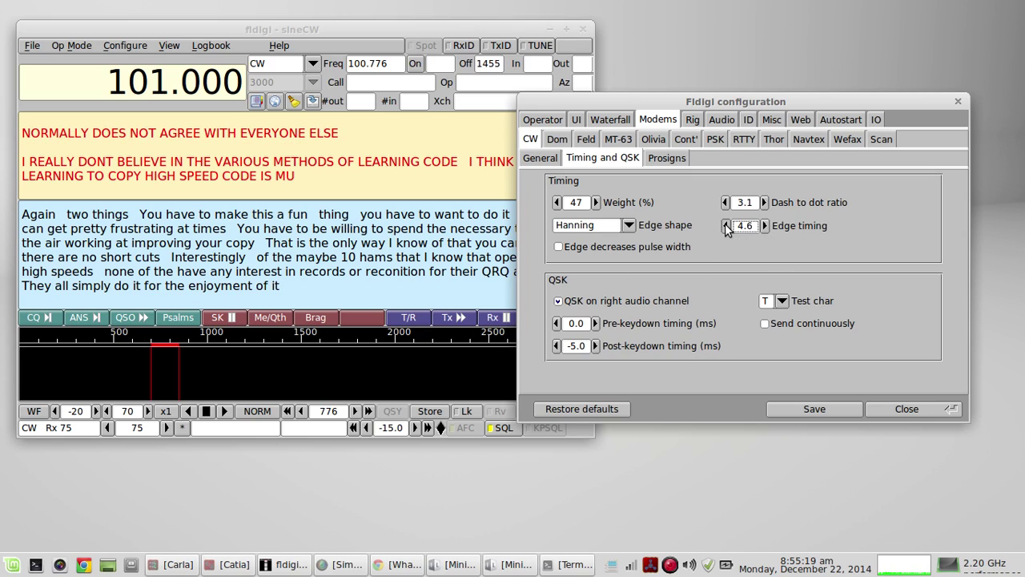
pyautogui.moveTo(726, 226); pyautogui.dragTo(727, 227)
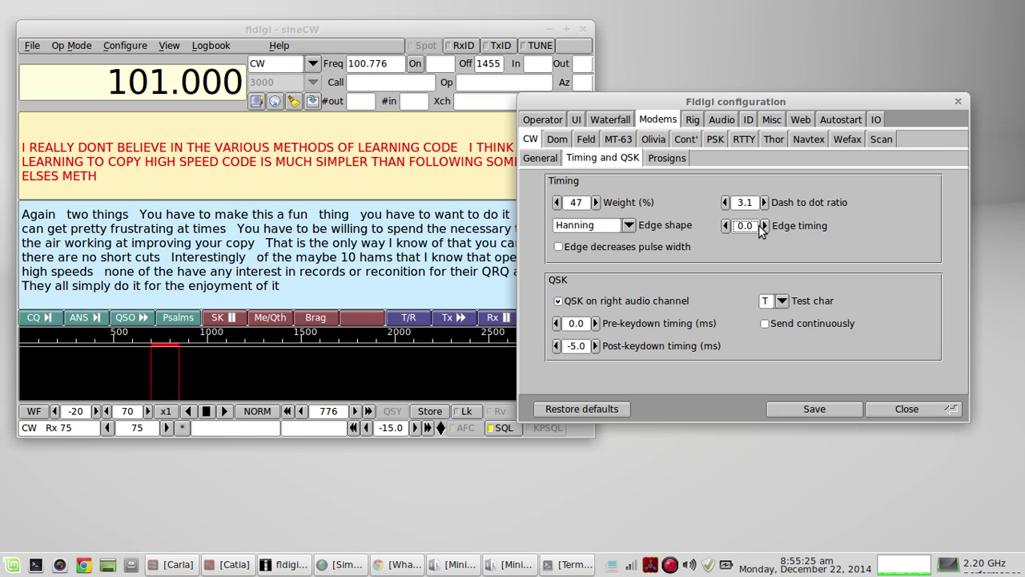
pyautogui.moveTo(766, 227); pyautogui.dragTo(726, 227)
pyautogui.click(726, 227)
pyautogui.click(726, 227)
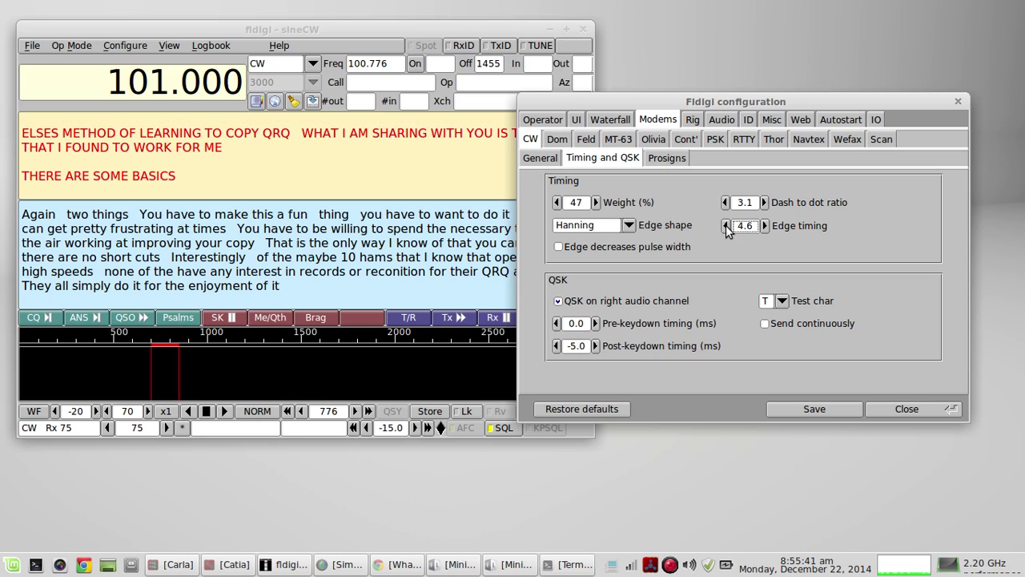
# Try a dash to dot ratio of 4.0 during transmission and return it to 3.1.
pyautogui.click(765, 202)
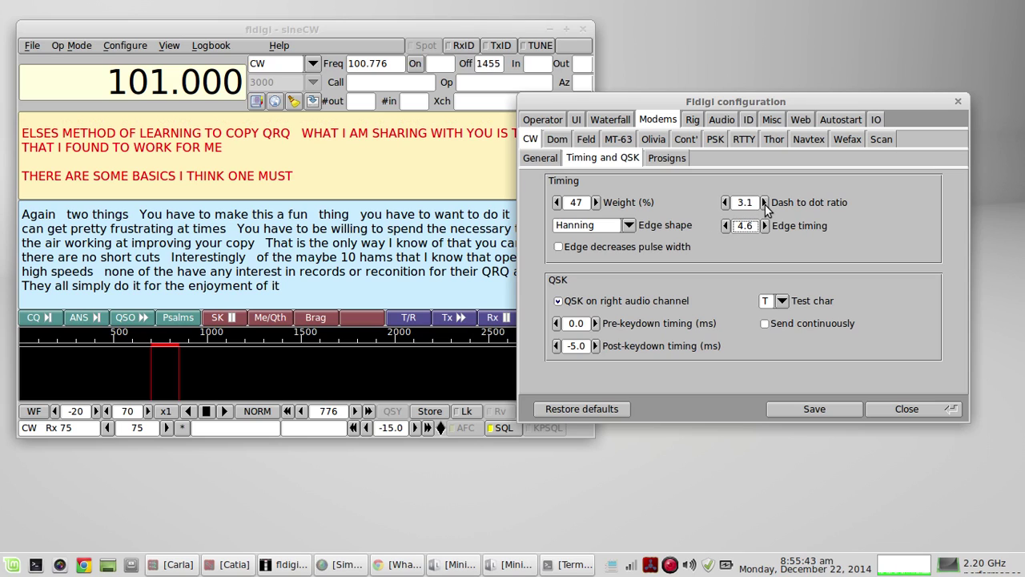
pyautogui.moveTo(765, 202); pyautogui.dragTo(765, 203)
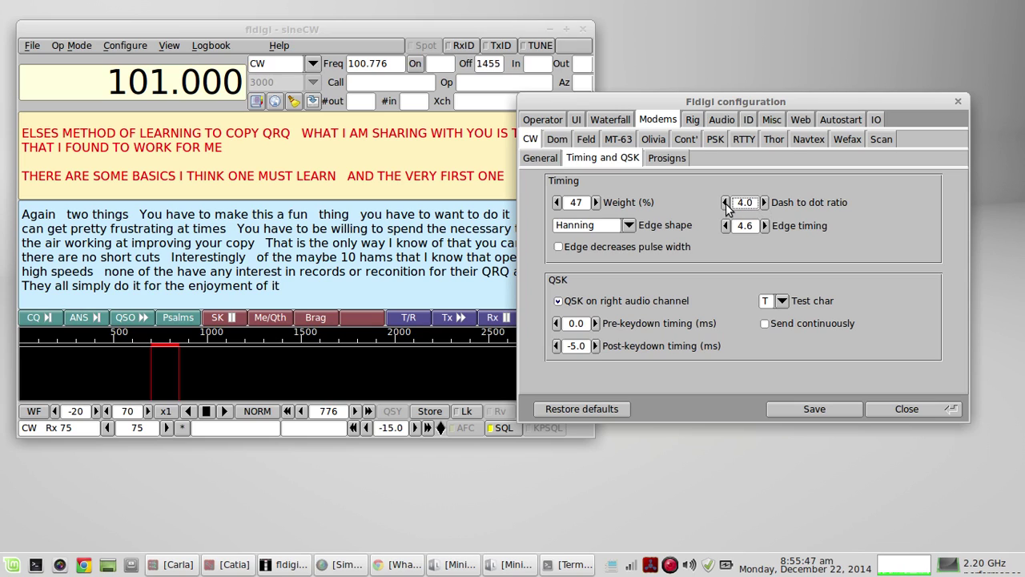
pyautogui.moveTo(726, 203); pyautogui.dragTo(762, 204)
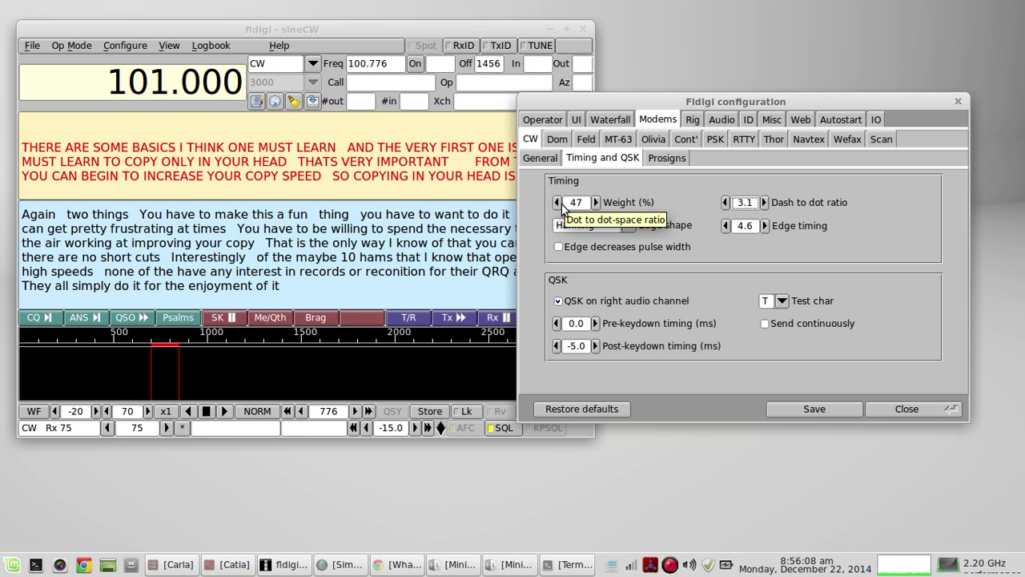
# Lower the CW weight to 45% and try the Blackman edge shape before switching back to Hanning.
pyautogui.moveTo(556, 204)
pyautogui.mouseDown()
pyautogui.moveTo(594, 202)
pyautogui.moveTo(558, 204)
pyautogui.mouseUp()
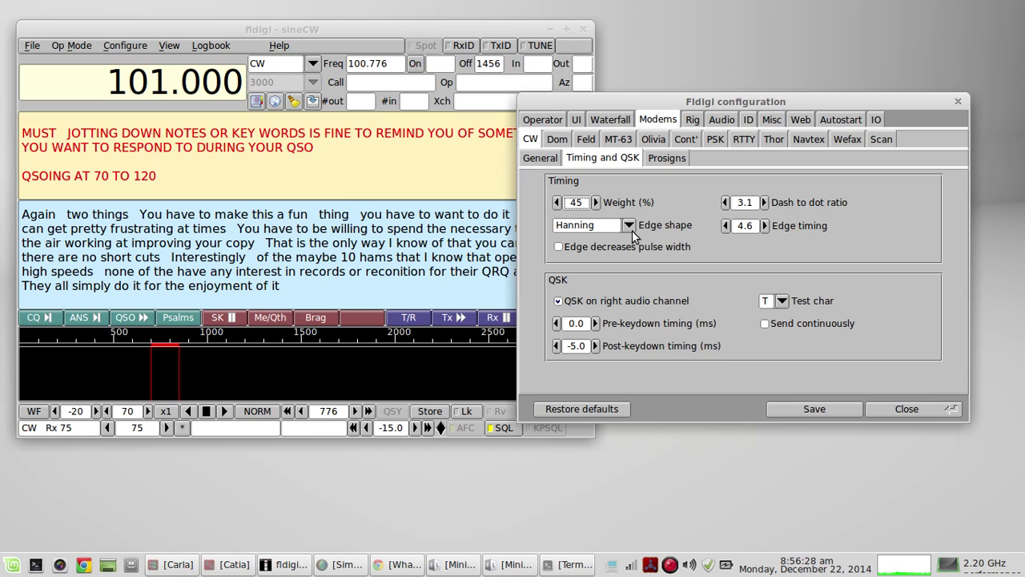
pyautogui.click(626, 228)
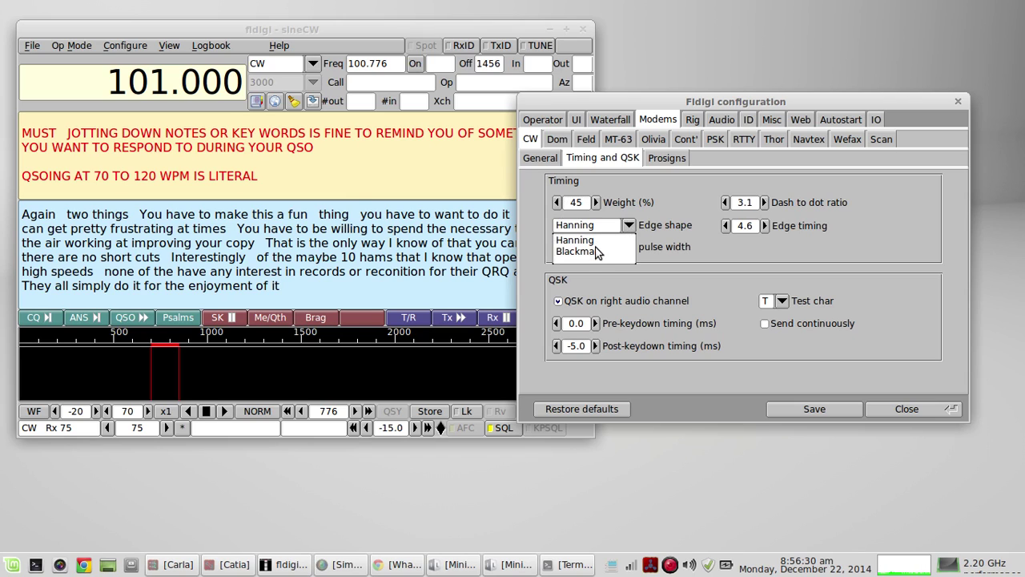
pyautogui.click(578, 251)
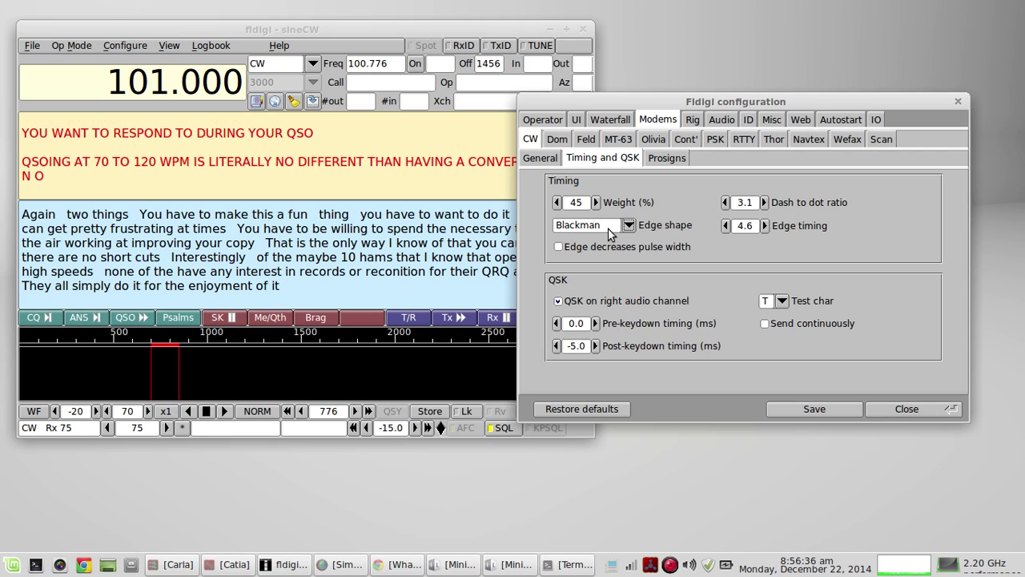
pyautogui.click(629, 225)
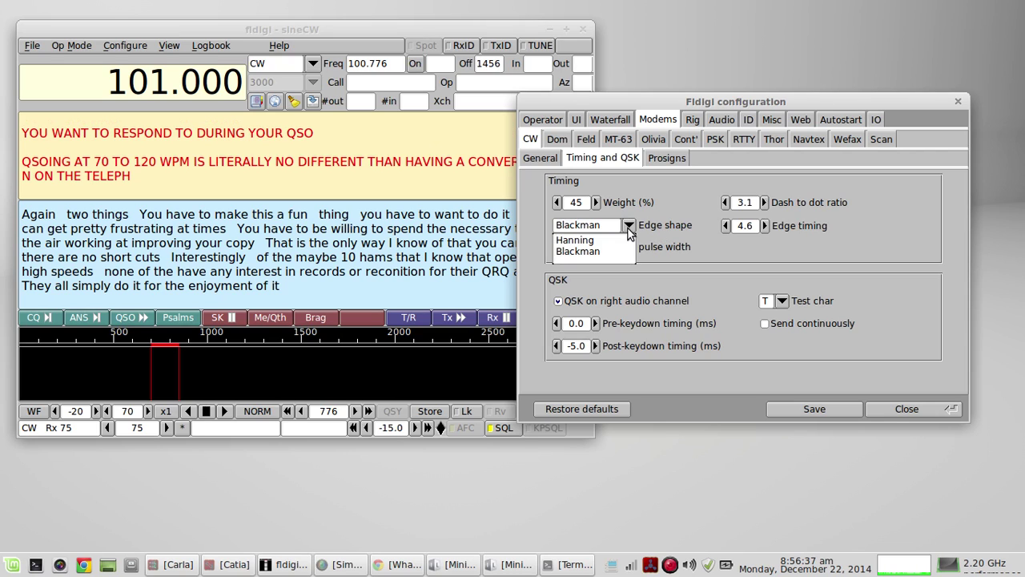
pyautogui.click(589, 240)
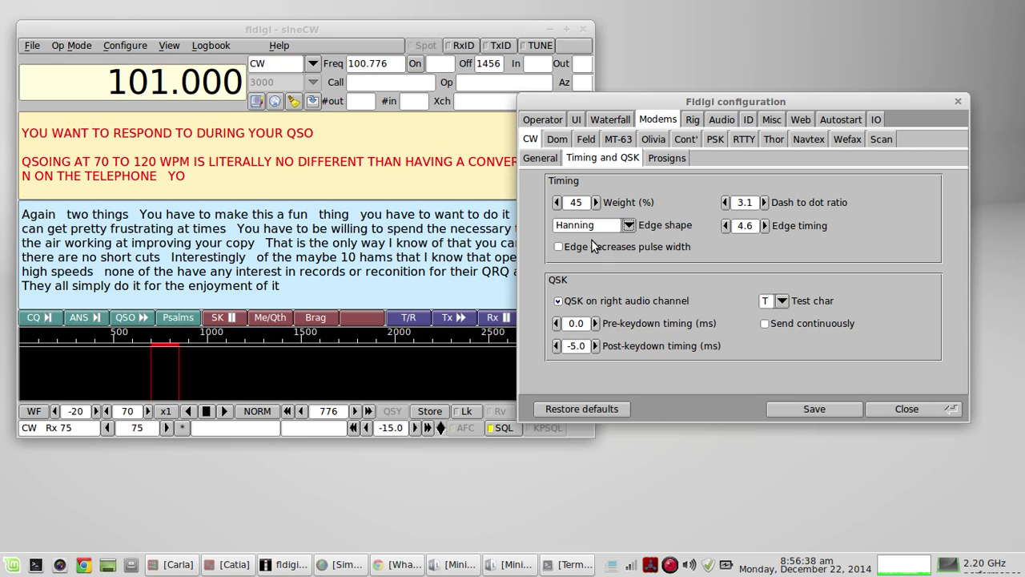
# Stop the ongoing CW transmission of the sample text.
pyautogui.click(466, 296)
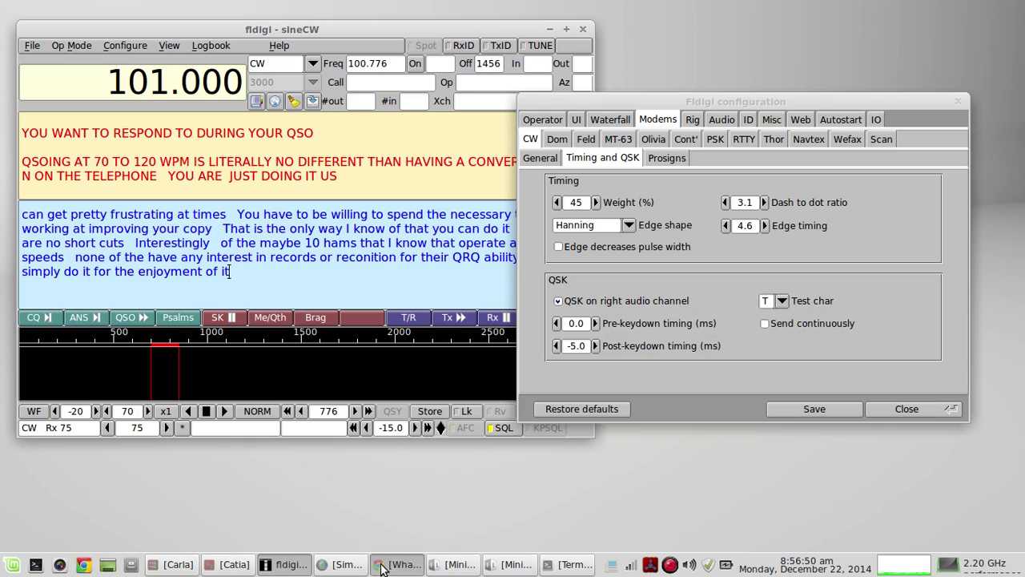
# Switch to the browser's forum page on computer keying circuits and examine the interface schematics, QSK timing note and breadboard photo.
pyautogui.click(382, 567)
pyautogui.scroll(5, 409, 371)
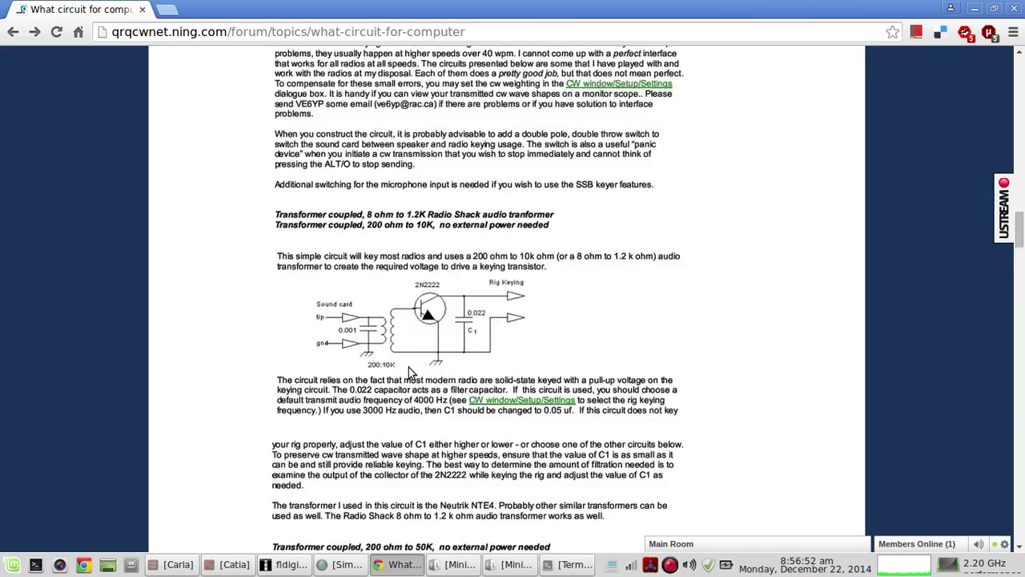
pyautogui.scroll(15, 409, 371)
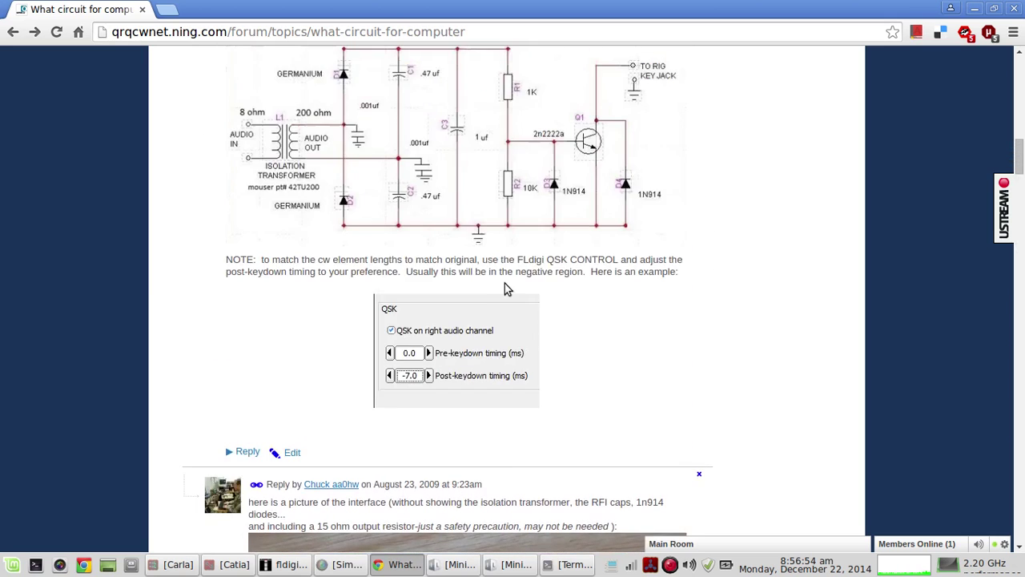
pyautogui.scroll(4, 505, 283)
pyautogui.scroll(-3, 505, 199)
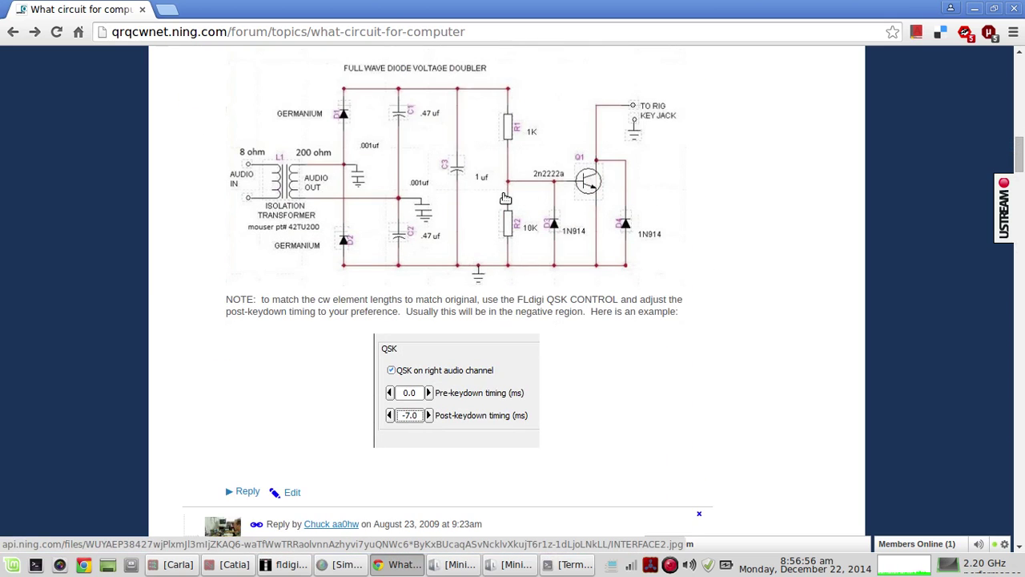
pyautogui.scroll(-13, 457, 236)
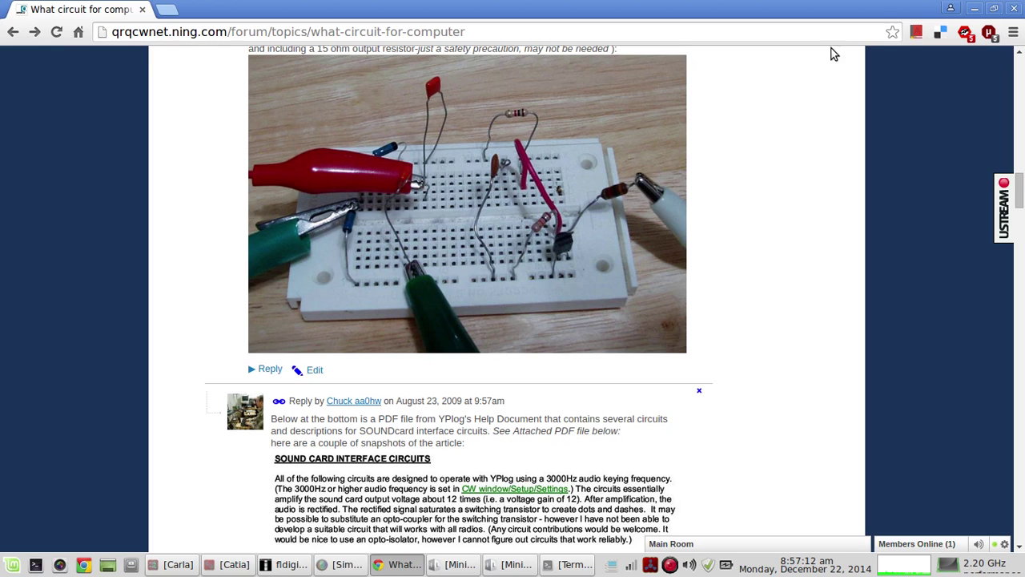
# Minimize the browser to return to fldigi and move the Fldigi configuration window slightly upward.
pyautogui.click(975, 8)
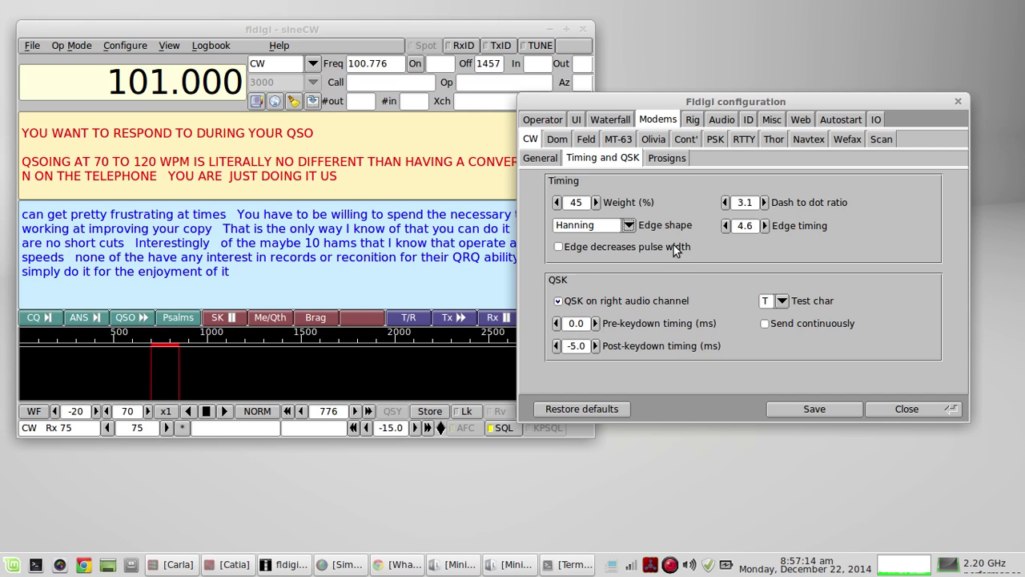
pyautogui.moveTo(741, 118); pyautogui.dragTo(743, 85)
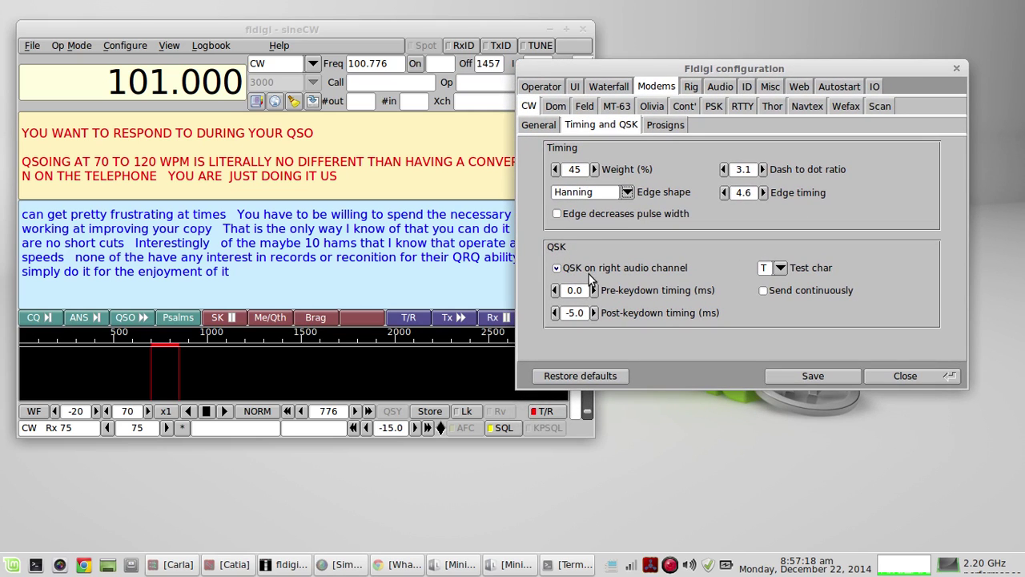